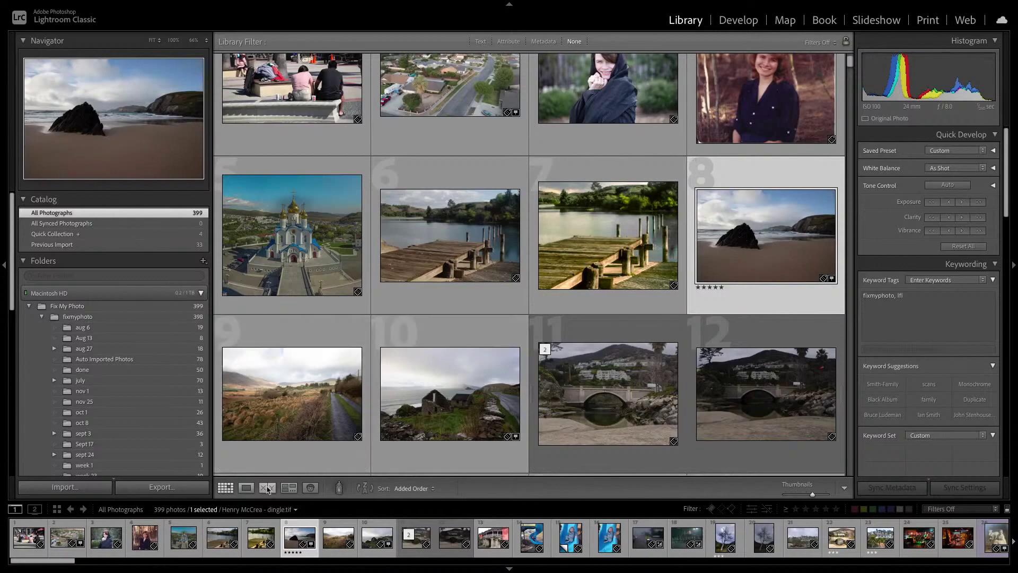
Step: Send the beach-rock photo from Lightroom Classic to Photoshop as a Smart Object
{"action": "right_click", "coordinate": [764, 224]}
{"action": "mouse_move", "coordinate": [801, 328]}
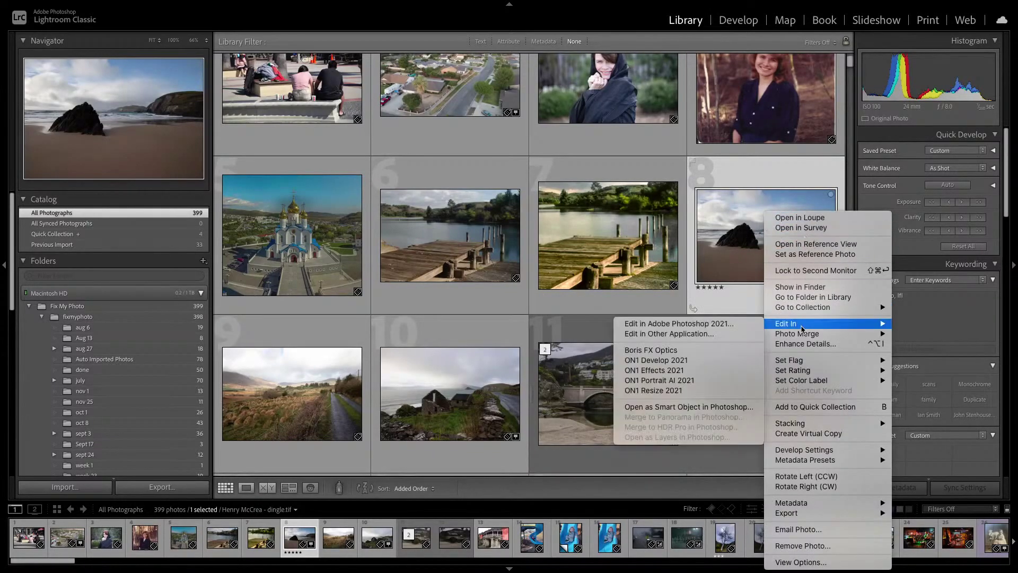
{"action": "left_click", "coordinate": [716, 408]}
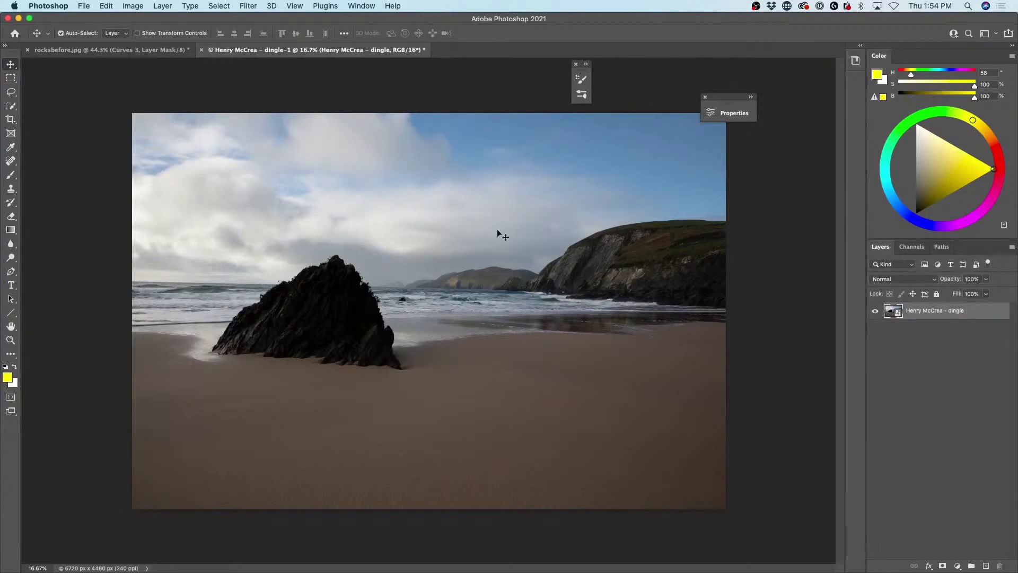
Step: Zoom in slightly on the canvas and pick the standard Crop Tool
{"action": "scroll", "coordinate": [500, 250], "scroll_direction": "up", "scroll_amount": 2}
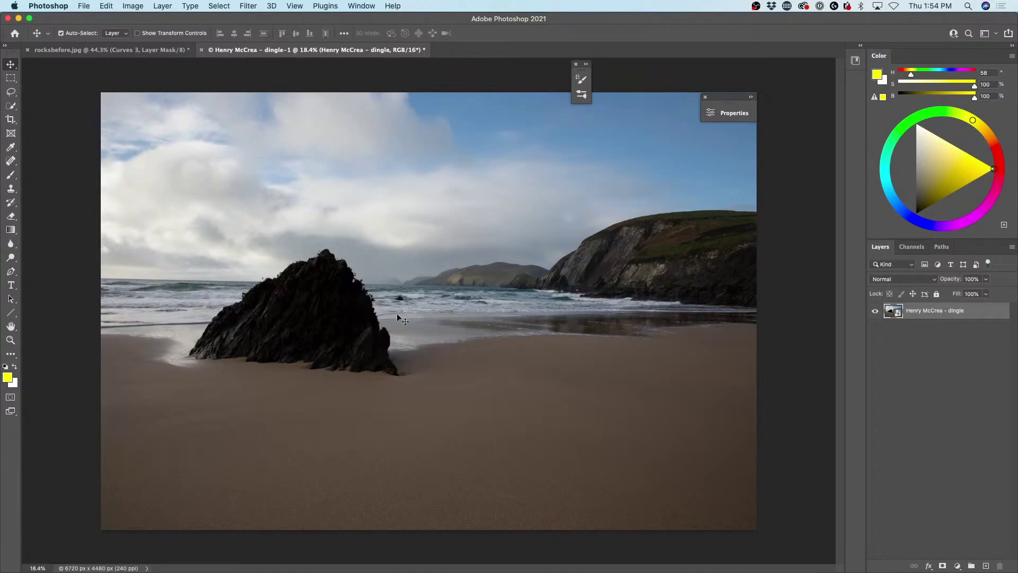
{"action": "left_click", "coordinate": [10, 122]}
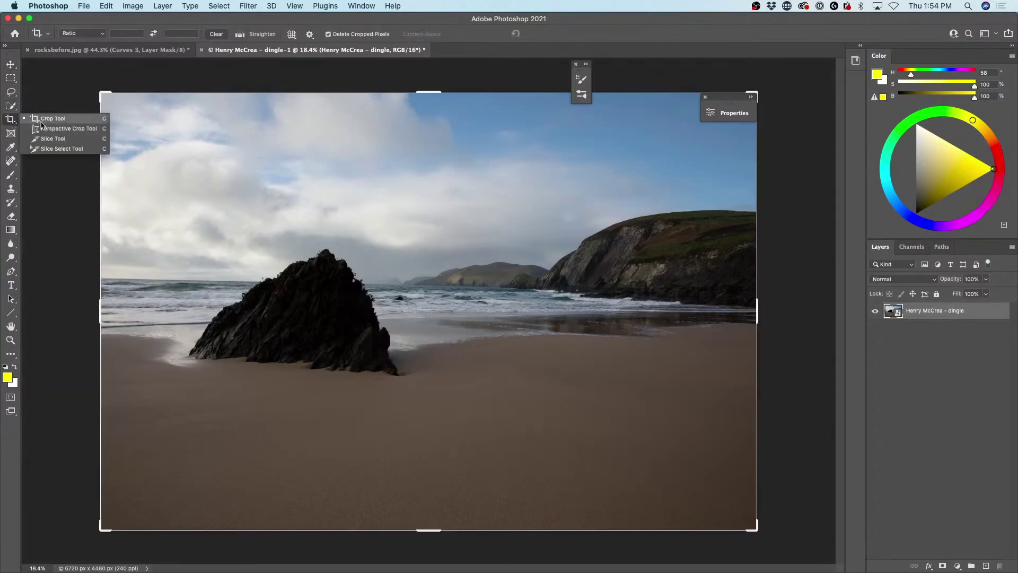
{"action": "left_click", "coordinate": [26, 119]}
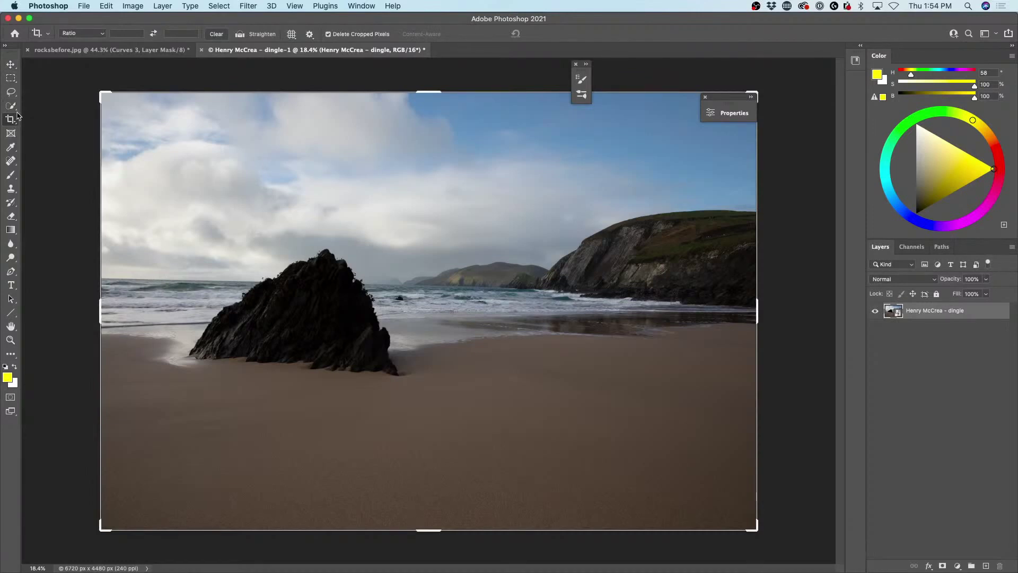
Step: Measure the horizon with the Ruler Tool and straighten the layer along it
{"action": "left_click", "coordinate": [11, 148]}
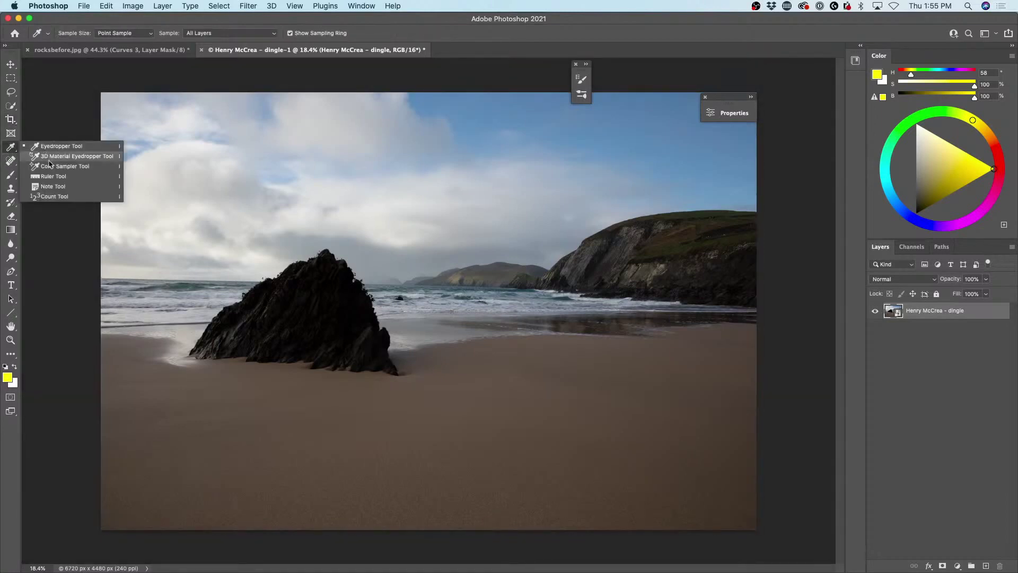
{"action": "left_click", "coordinate": [53, 177]}
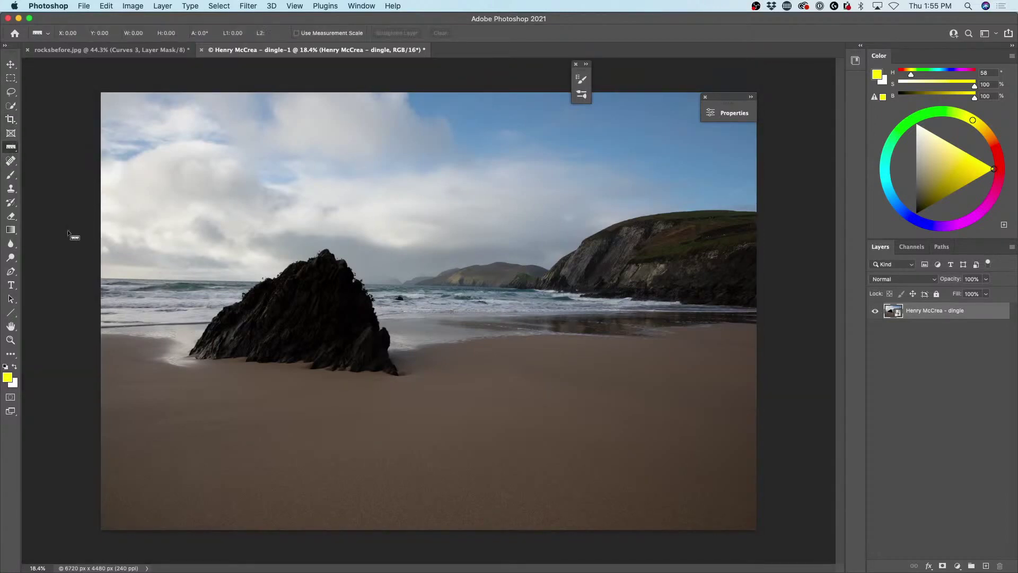
{"action": "left_click_drag", "start_coordinate": [105, 280], "coordinate": [696, 293]}
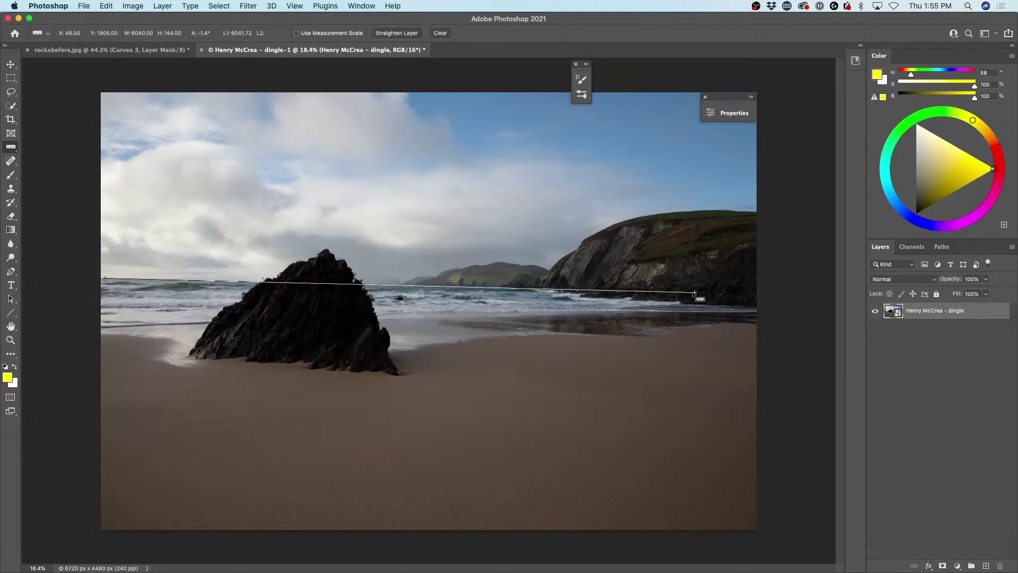
{"action": "left_click", "coordinate": [395, 34]}
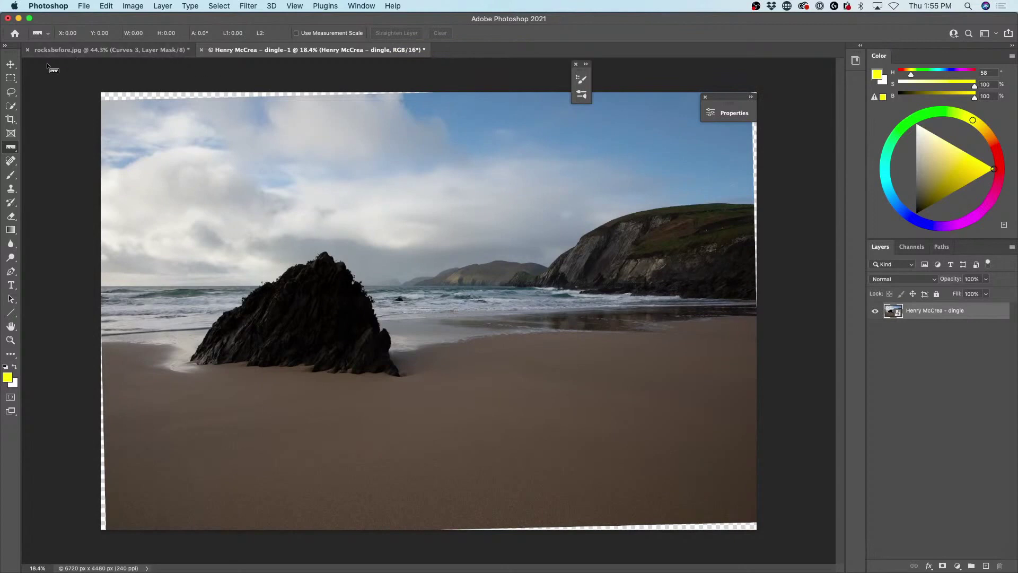
Step: Crop away the tilted empty edges with Delete Cropped Pixels unchecked
{"action": "left_click", "coordinate": [11, 120]}
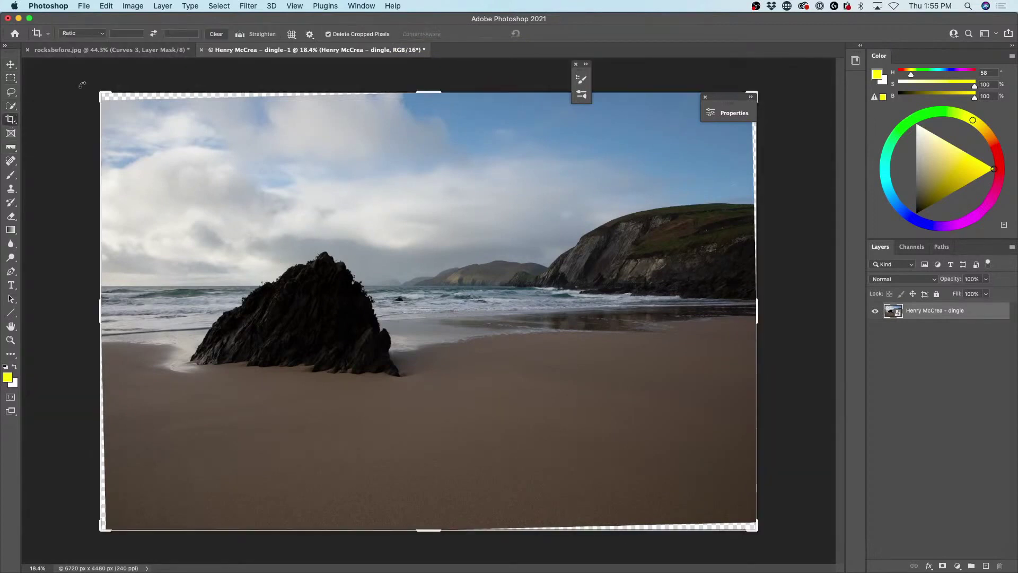
{"action": "left_click", "coordinate": [328, 34]}
{"action": "left_click_drag", "start_coordinate": [106, 96], "coordinate": [107, 99]}
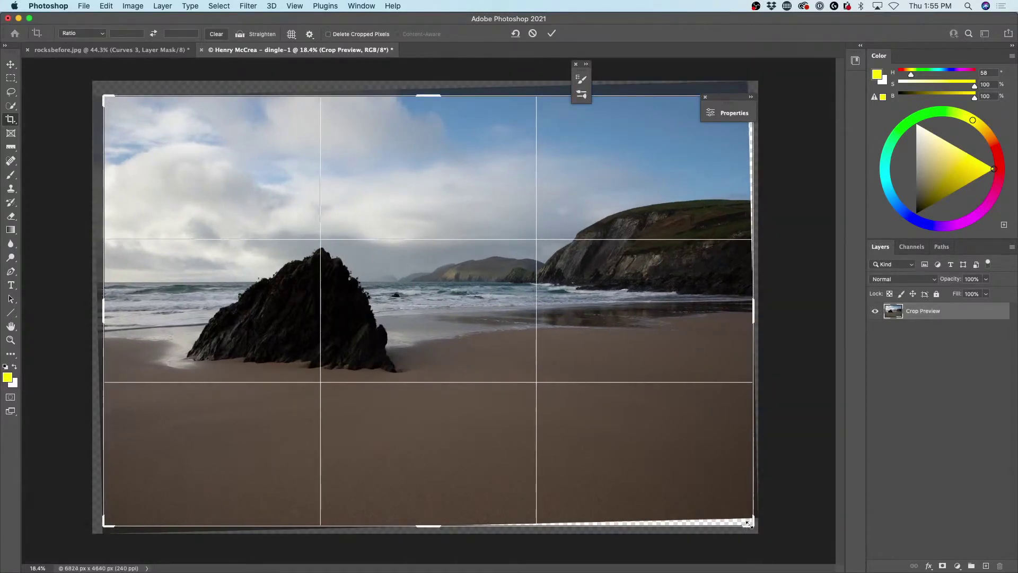
{"action": "left_click_drag", "start_coordinate": [747, 523], "coordinate": [744, 521]}
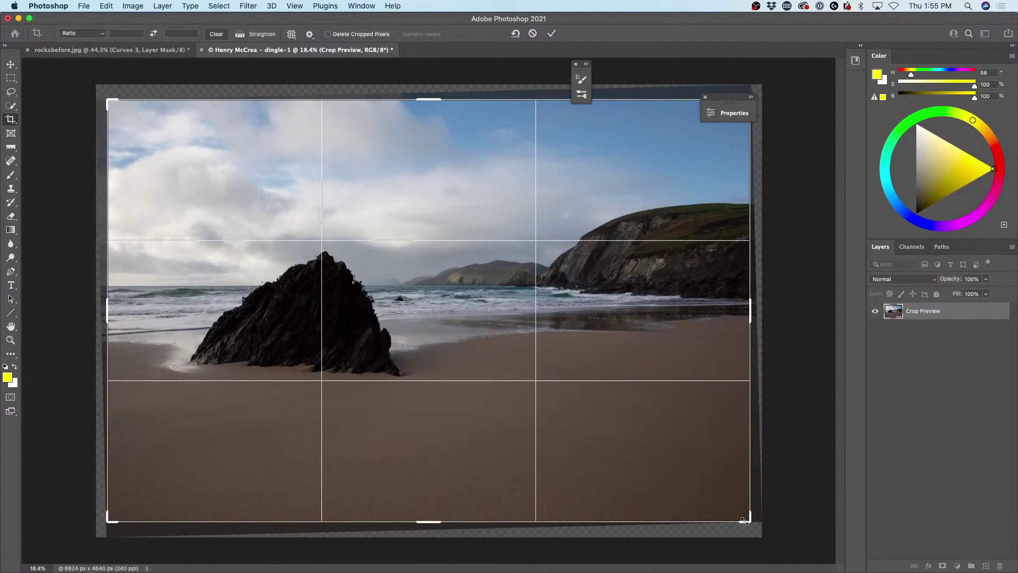
{"action": "key", "text": "Return"}
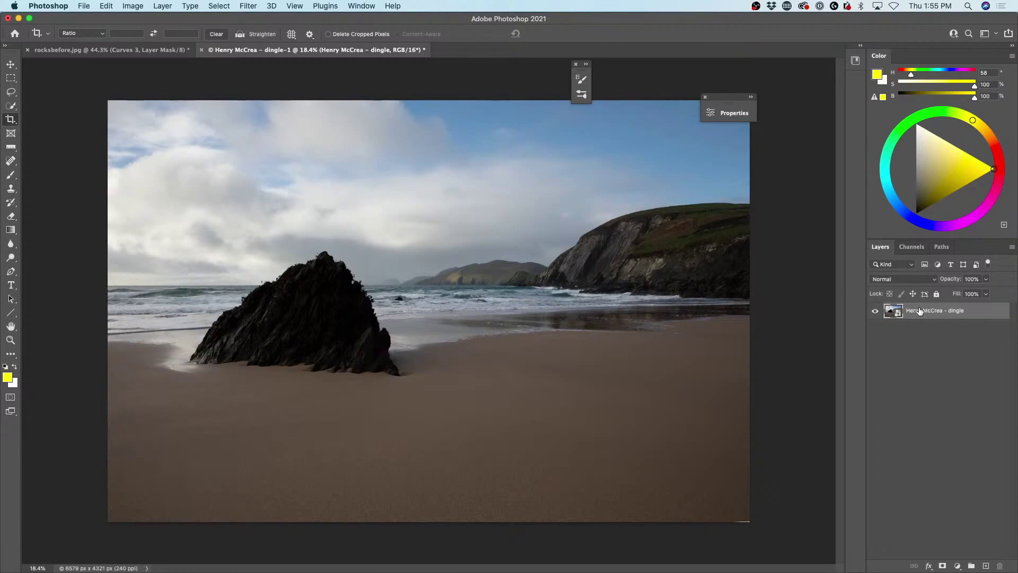
Step: Duplicate the photo layer with Cmd+J, rasterize the bottom original, and select the copy
{"action": "key", "text": "super+j"}
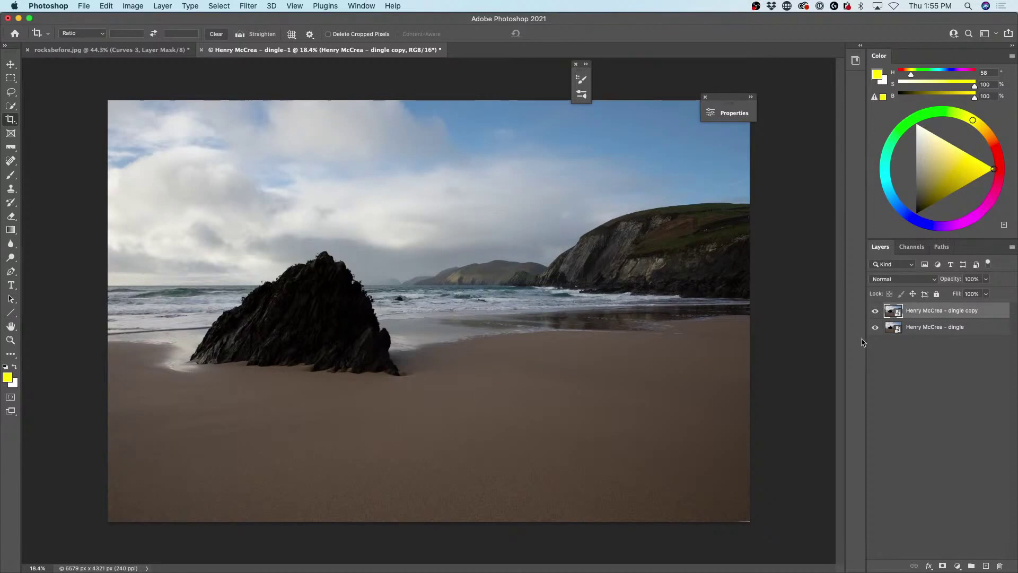
{"action": "right_click", "coordinate": [920, 331]}
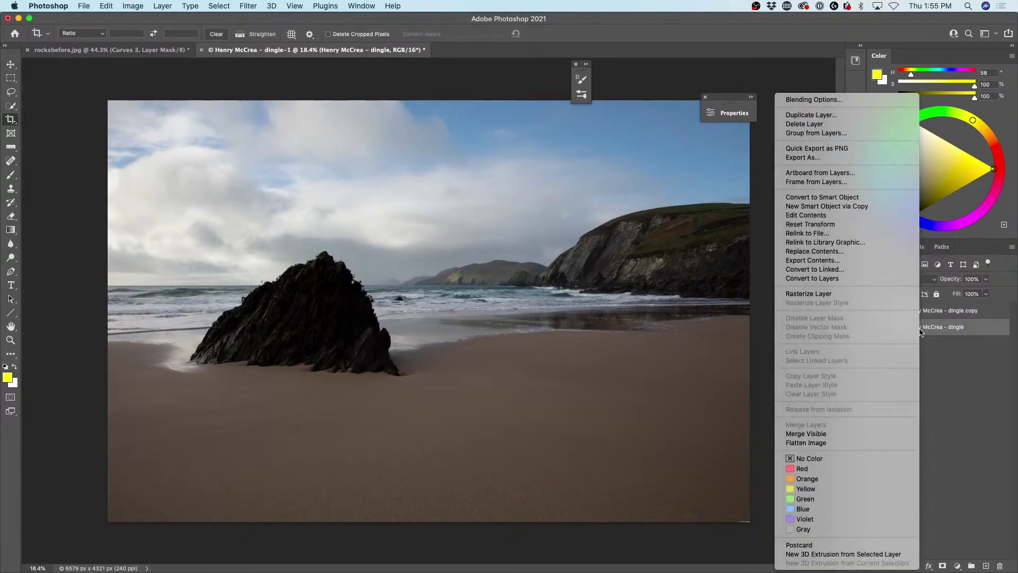
{"action": "left_click", "coordinate": [848, 294]}
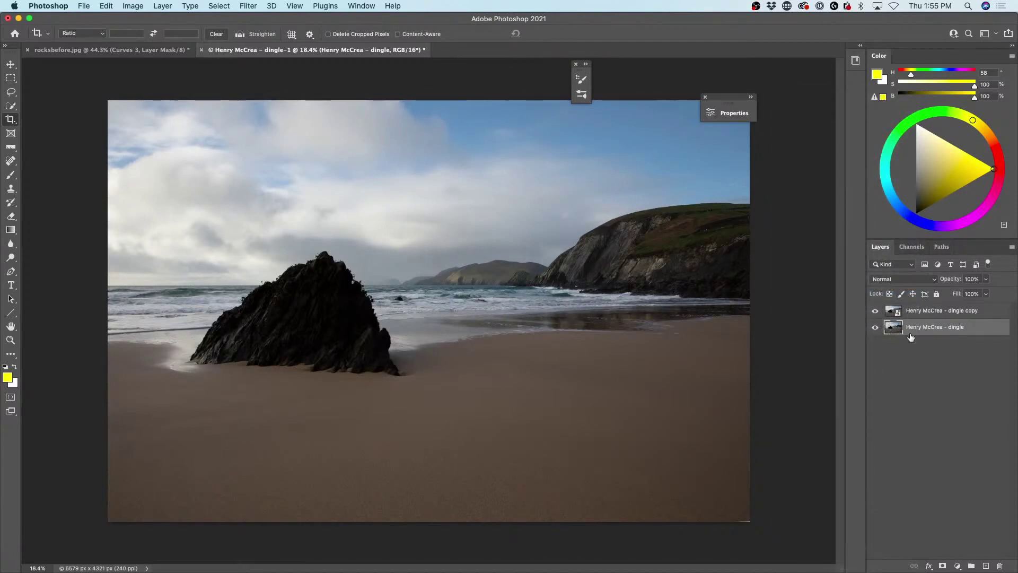
{"action": "left_click", "coordinate": [910, 311]}
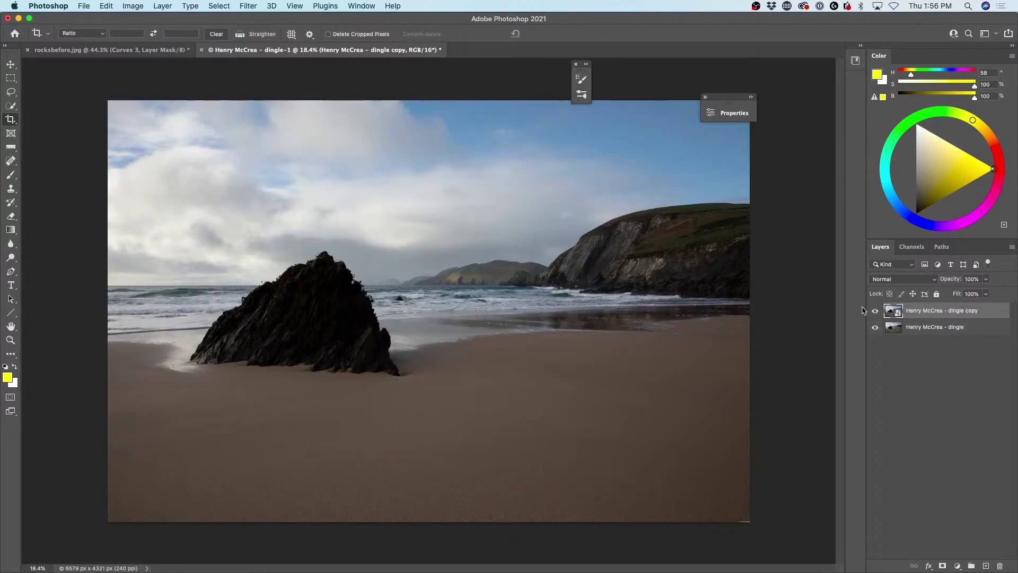
Step: Open the copy in Camera Raw and set Exposure +0.45, Highlights -48, Shadows +72
{"action": "double_click", "coordinate": [894, 312]}
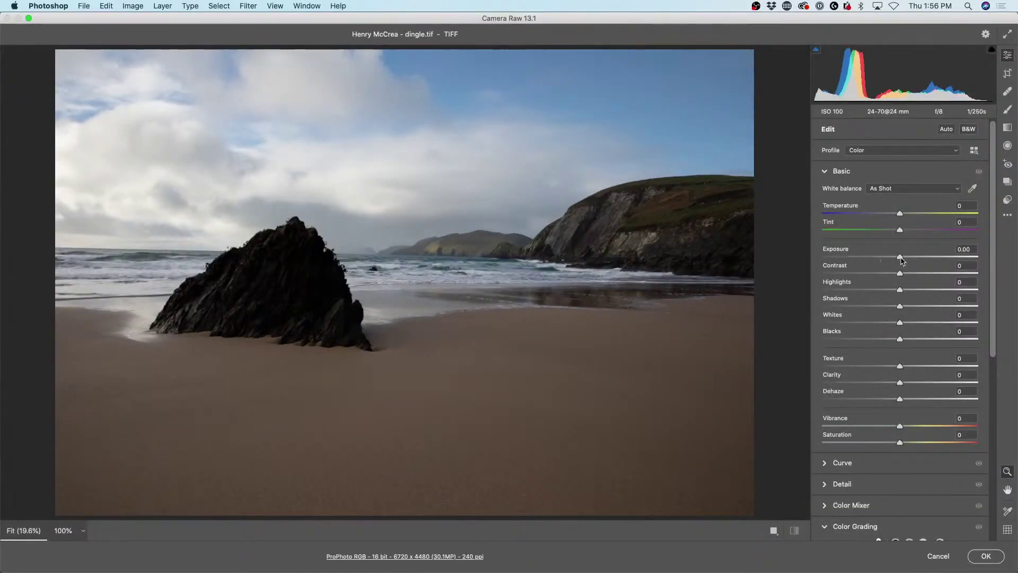
{"action": "left_click_drag", "start_coordinate": [900, 259], "coordinate": [907, 259]}
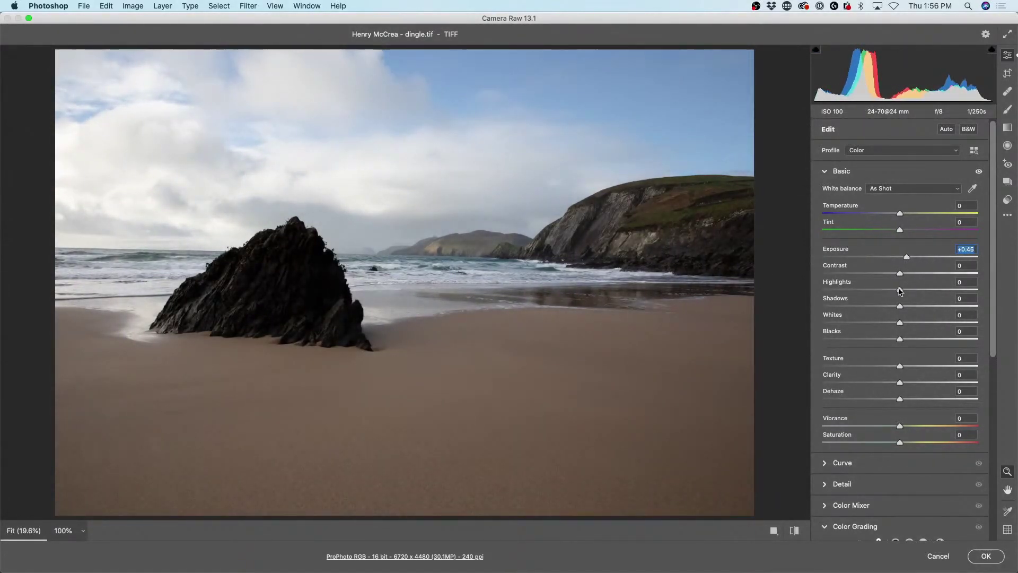
{"action": "left_click_drag", "start_coordinate": [900, 290], "coordinate": [860, 291]}
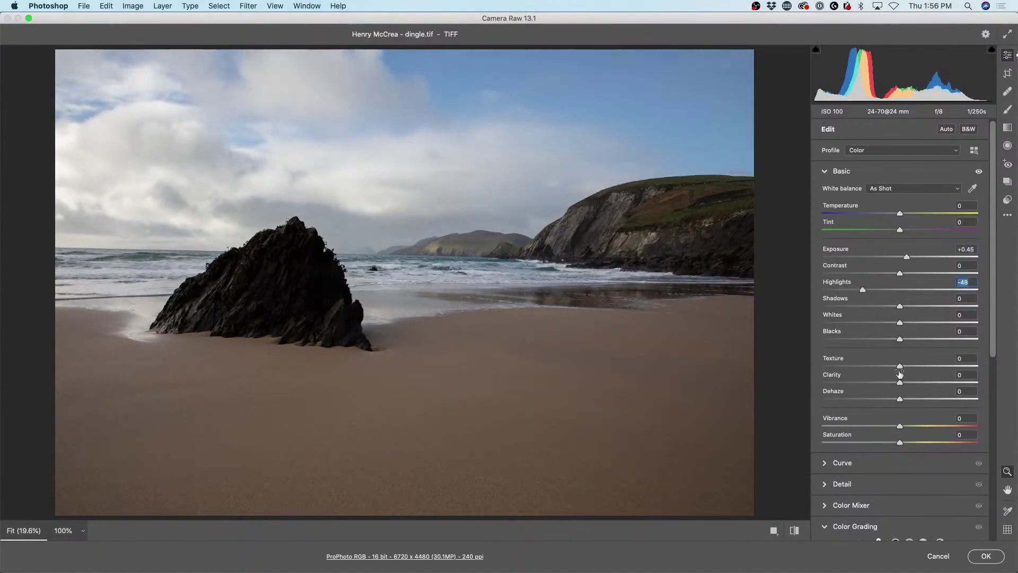
{"action": "left_click_drag", "start_coordinate": [900, 306], "coordinate": [955, 306]}
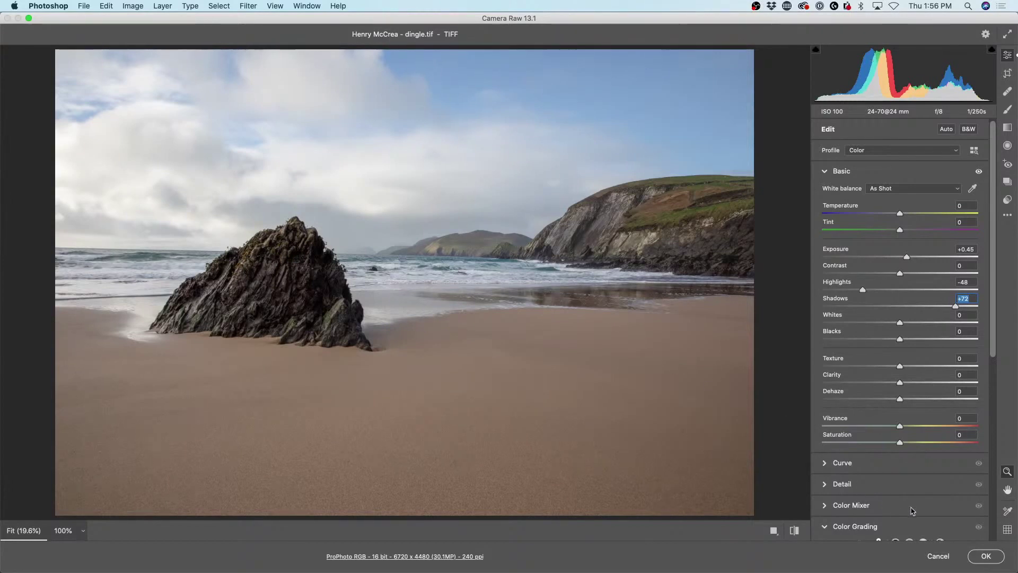
{"action": "left_click", "coordinate": [986, 555]}
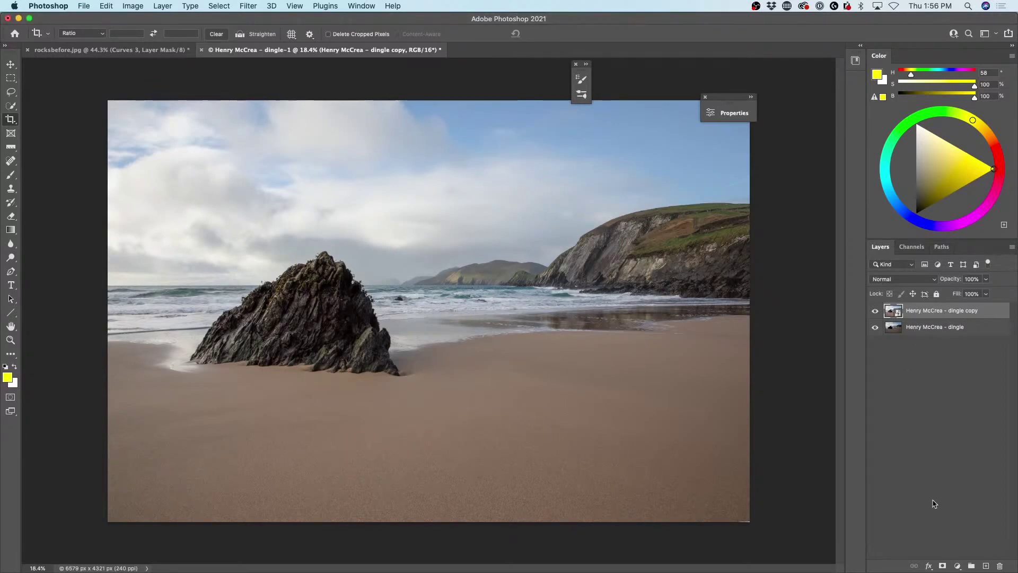
Step: Give the copy layer an all-black mask, then toggle its visibility to compare
{"action": "left_click", "coordinate": [942, 566], "text": "alt"}
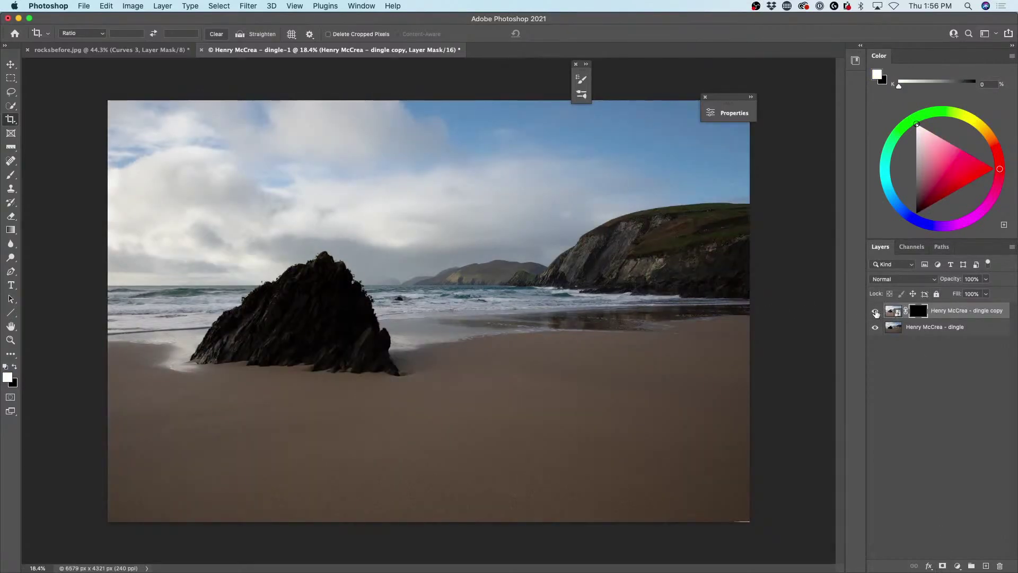
{"action": "left_click", "coordinate": [875, 312]}
{"action": "left_click", "coordinate": [875, 312]}
Step: Switch to the standard Brush Tool
{"action": "key", "text": "b"}
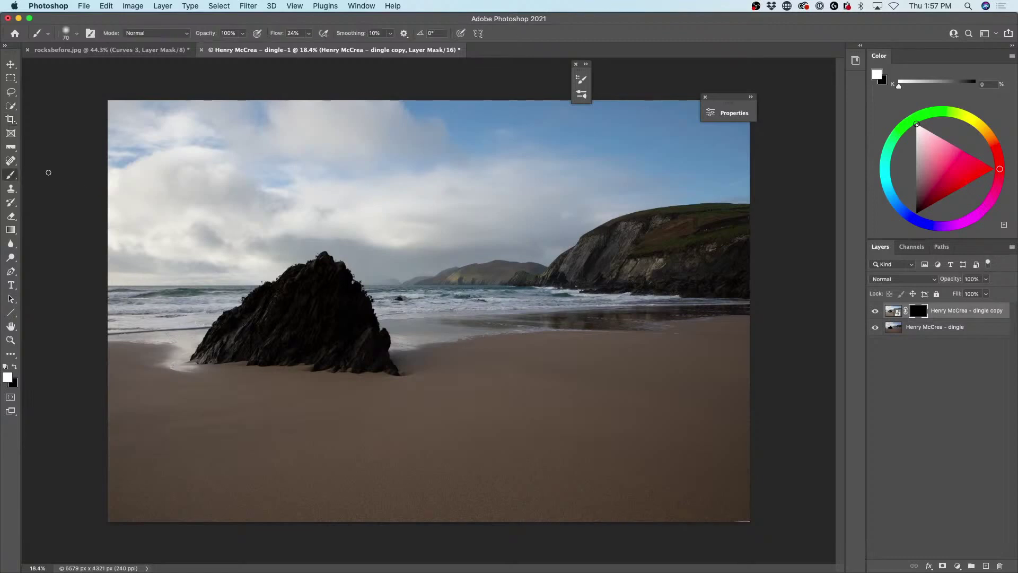
{"action": "left_click", "coordinate": [13, 177]}
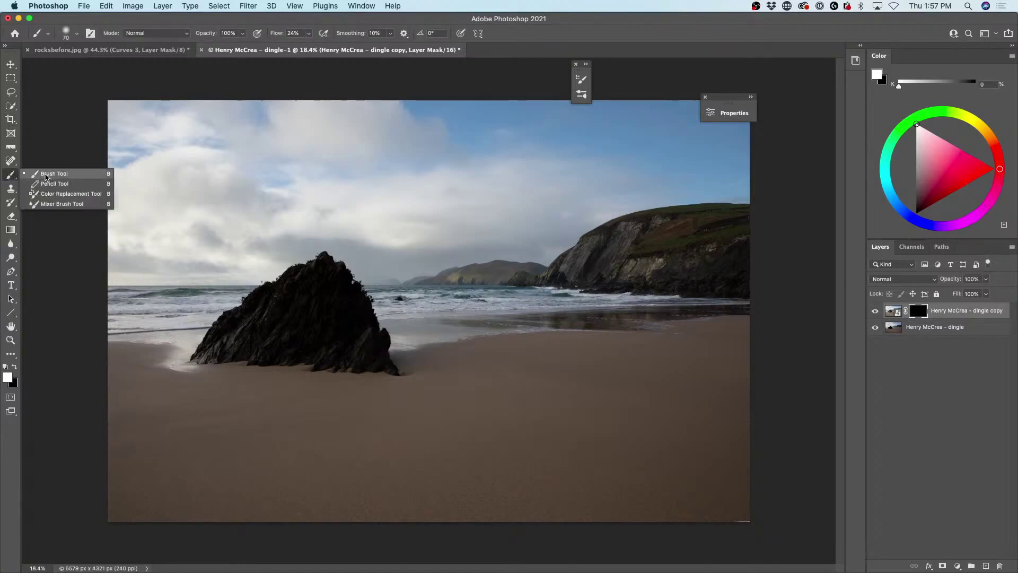
{"action": "left_click", "coordinate": [46, 176]}
Step: Enable Shape Dynamics with pen-pressure size jitter, disable Transfer, and enlarge the brush to 500 px
{"action": "left_click", "coordinate": [90, 33]}
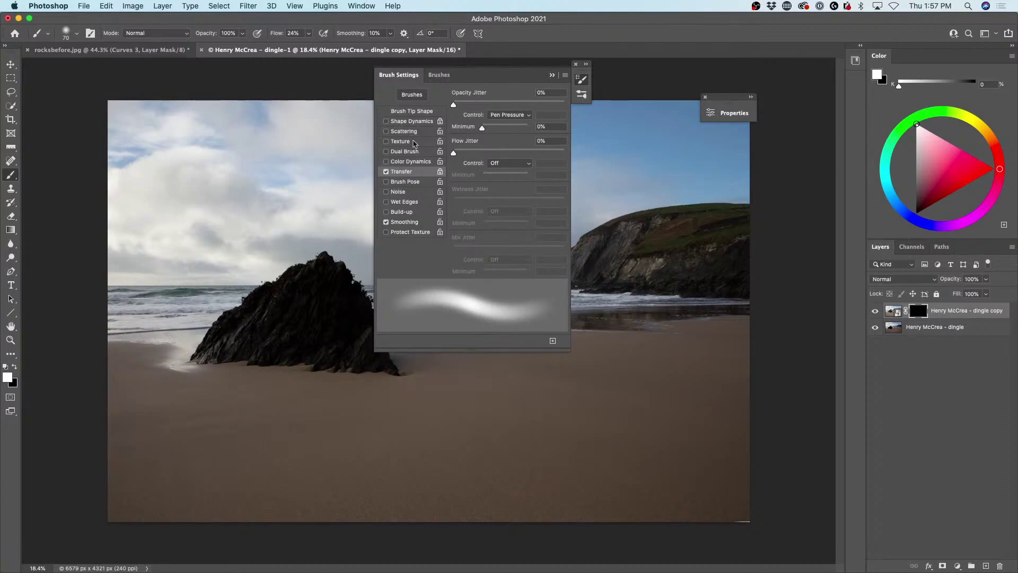
{"action": "left_click", "coordinate": [423, 121]}
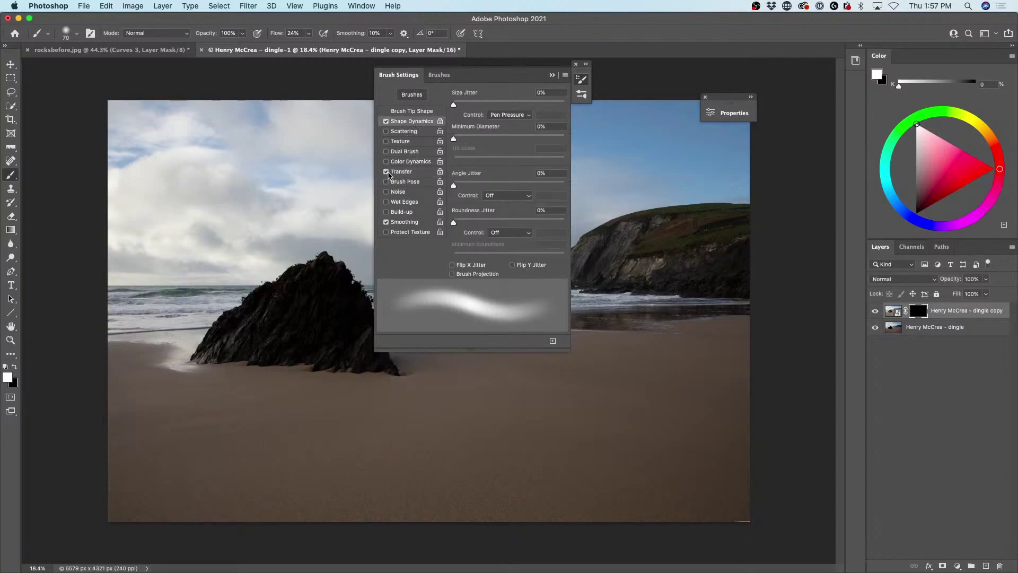
{"action": "left_click", "coordinate": [387, 173]}
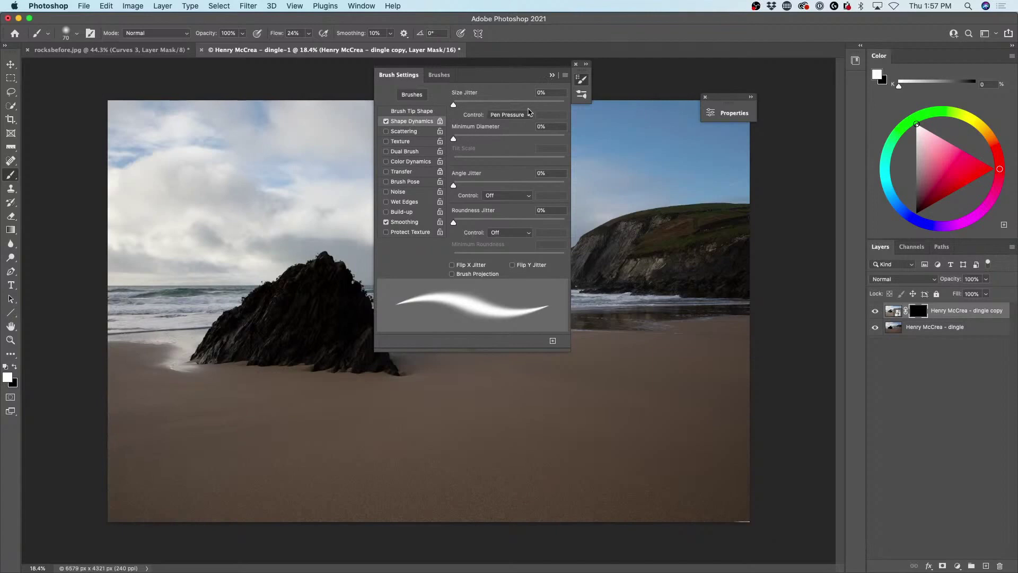
{"action": "left_click", "coordinate": [510, 115]}
{"action": "left_click", "coordinate": [510, 115]}
{"action": "left_click", "coordinate": [553, 75]}
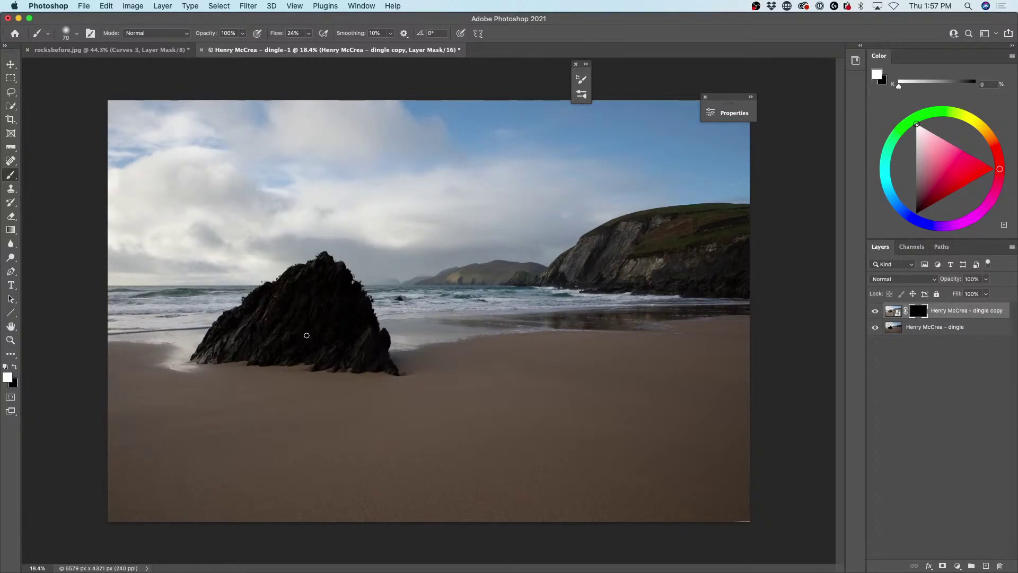
{"action": "key", "text": "bracketright"}
{"action": "key", "text": "bracketright"}
{"action": "key", "text": "bracketright"}
{"action": "key", "text": "bracketright"}
{"action": "key", "text": "bracketright"}
{"action": "key", "text": "bracketright"}
{"action": "key", "text": "bracketright"}
{"action": "key", "text": "bracketright"}
{"action": "key", "text": "bracketright"}
{"action": "key", "text": "bracketright"}
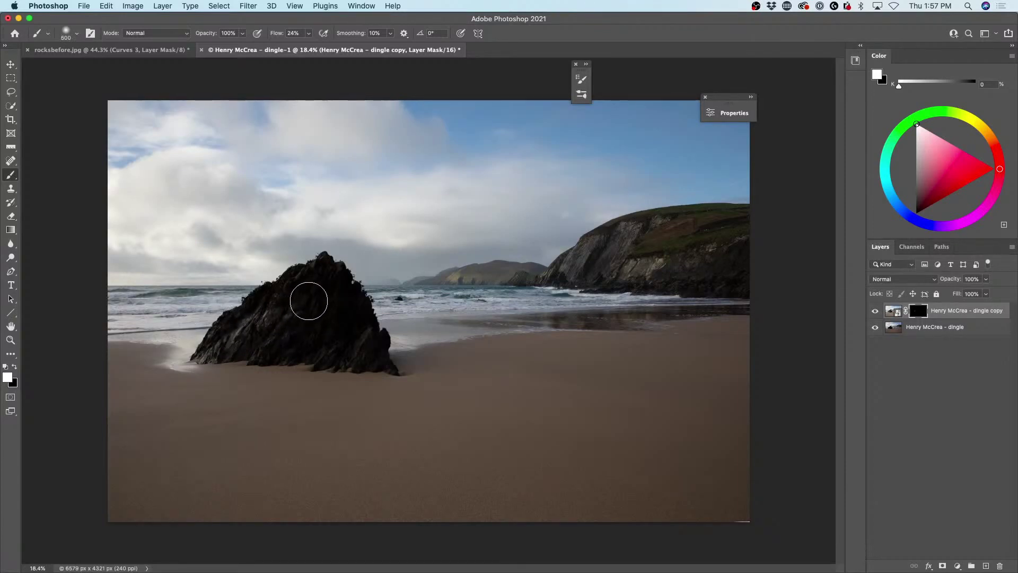
{"action": "key", "text": "super+z"}
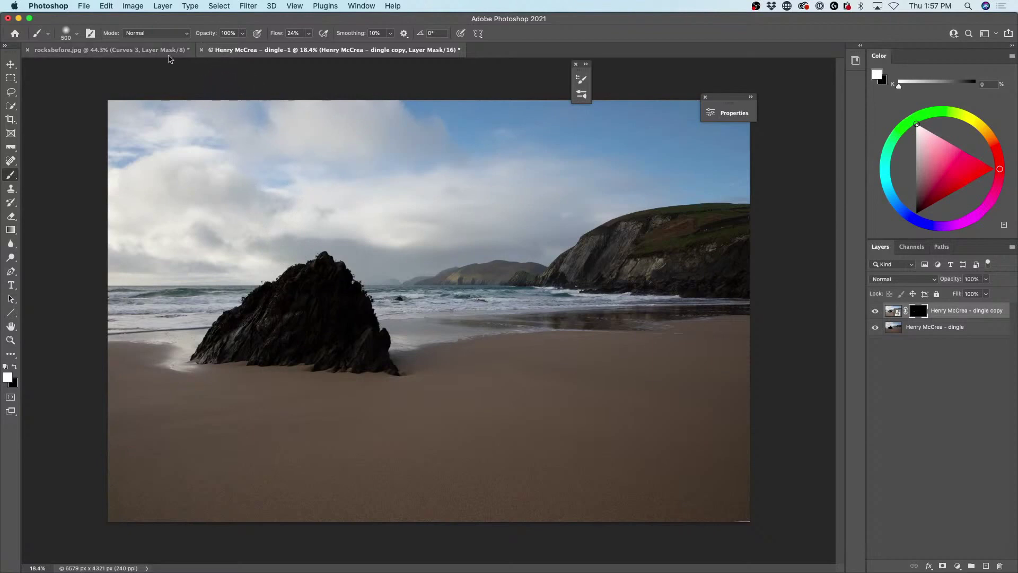
Step: Change Brush Settings to Shape Dynamics off and Transfer on instead
{"action": "left_click", "coordinate": [90, 34]}
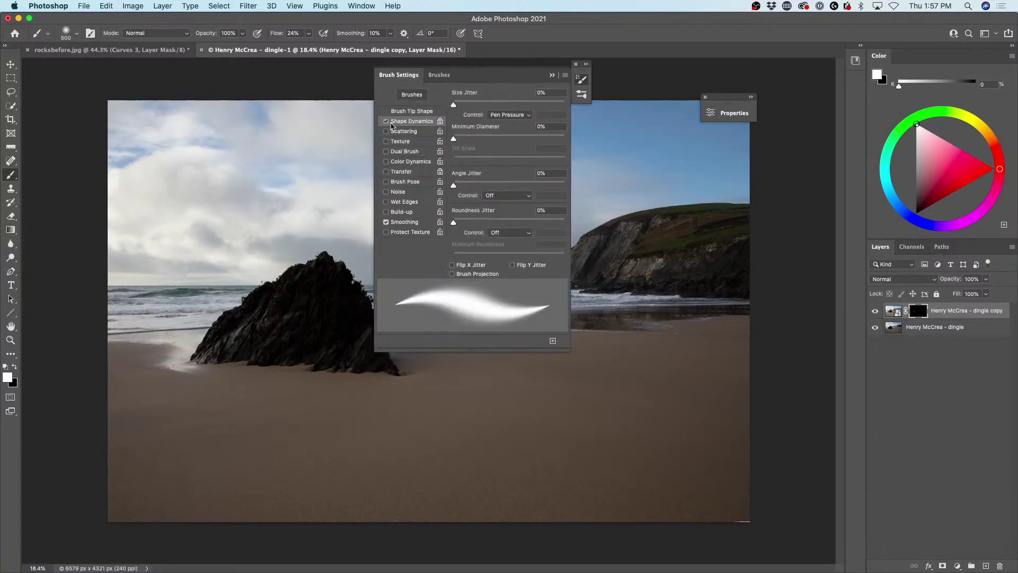
{"action": "left_click", "coordinate": [386, 121]}
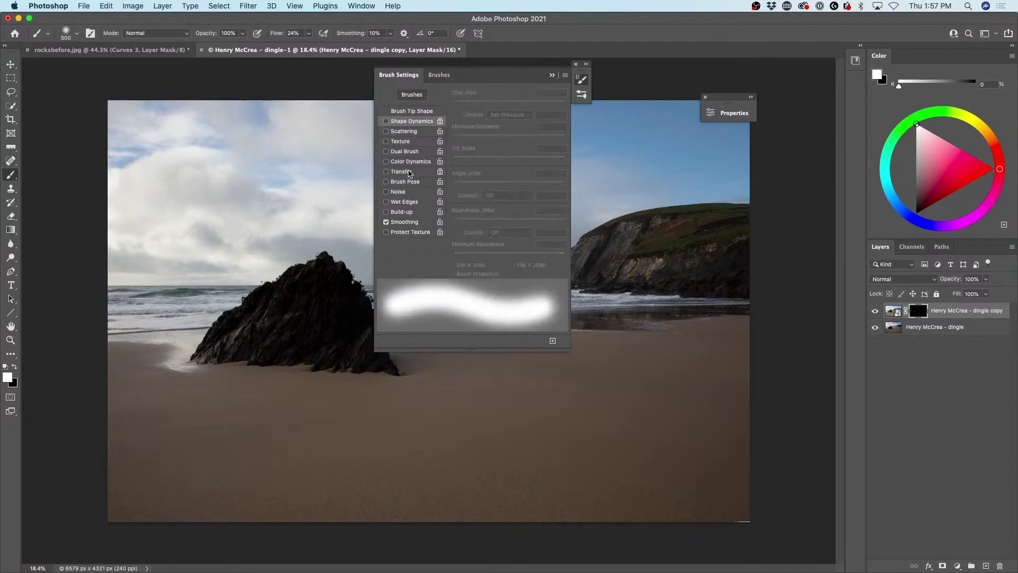
{"action": "left_click", "coordinate": [387, 172]}
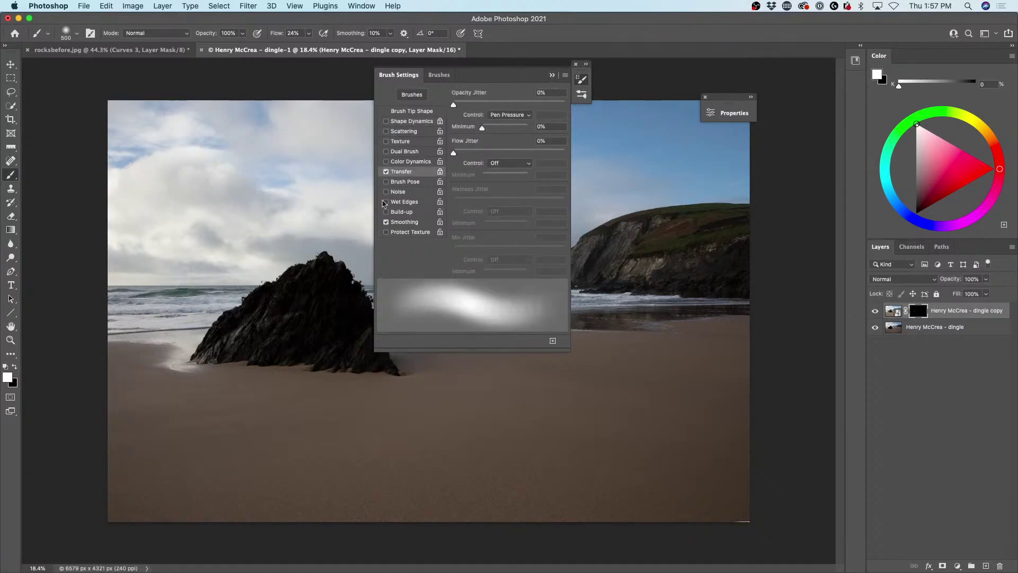
{"action": "left_click", "coordinate": [552, 75]}
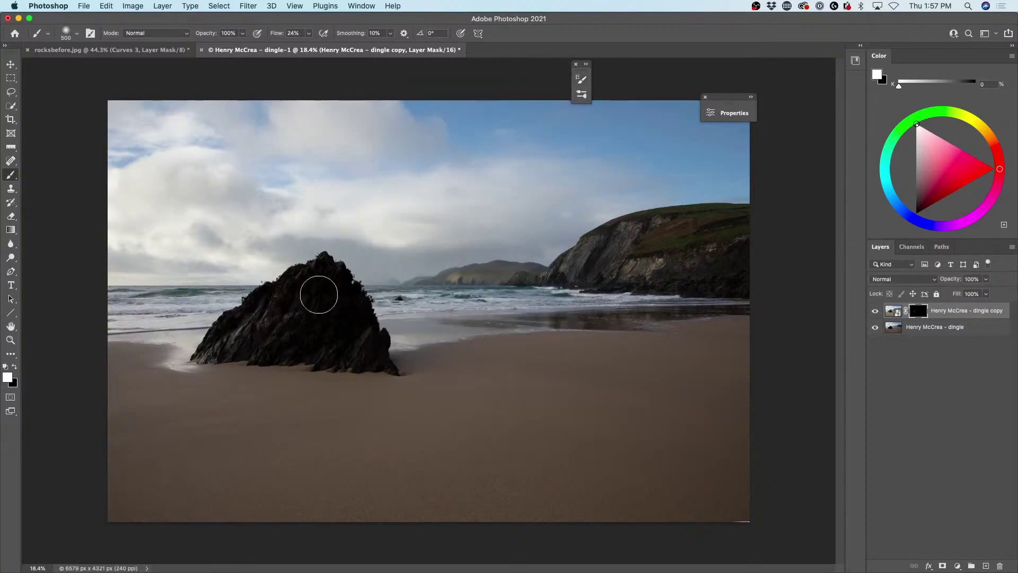
Step: Paint white on the mask over the rock, then shrink the brush to 200 px
{"action": "mouse_move", "coordinate": [258, 334]}
{"action": "left_mouse_down"}
{"action": "mouse_move", "coordinate": [351, 315]}
{"action": "mouse_move", "coordinate": [259, 345]}
{"action": "mouse_move", "coordinate": [344, 306]}
{"action": "mouse_move", "coordinate": [255, 330]}
{"action": "mouse_move", "coordinate": [306, 302]}
{"action": "mouse_move", "coordinate": [216, 337]}
{"action": "mouse_move", "coordinate": [323, 282]}
{"action": "mouse_move", "coordinate": [266, 319]}
{"action": "mouse_move", "coordinate": [301, 292]}
{"action": "mouse_move", "coordinate": [301, 324]}
{"action": "mouse_move", "coordinate": [330, 314]}
{"action": "mouse_move", "coordinate": [323, 336]}
{"action": "mouse_move", "coordinate": [361, 312]}
{"action": "mouse_move", "coordinate": [341, 355]}
{"action": "mouse_move", "coordinate": [370, 328]}
{"action": "mouse_move", "coordinate": [369, 353]}
{"action": "mouse_move", "coordinate": [277, 322]}
{"action": "mouse_move", "coordinate": [201, 325]}
{"action": "mouse_move", "coordinate": [240, 327]}
{"action": "mouse_move", "coordinate": [226, 339]}
{"action": "mouse_move", "coordinate": [293, 312]}
{"action": "mouse_move", "coordinate": [249, 323]}
{"action": "mouse_move", "coordinate": [300, 295]}
{"action": "mouse_move", "coordinate": [222, 332]}
{"action": "mouse_move", "coordinate": [306, 290]}
{"action": "mouse_move", "coordinate": [259, 310]}
{"action": "mouse_move", "coordinate": [334, 281]}
{"action": "mouse_move", "coordinate": [264, 303]}
{"action": "mouse_move", "coordinate": [204, 340]}
{"action": "mouse_move", "coordinate": [324, 286]}
{"action": "mouse_move", "coordinate": [202, 350]}
{"action": "mouse_move", "coordinate": [315, 303]}
{"action": "mouse_move", "coordinate": [294, 310]}
{"action": "mouse_move", "coordinate": [314, 292]}
{"action": "mouse_move", "coordinate": [264, 303]}
{"action": "mouse_move", "coordinate": [321, 282]}
{"action": "mouse_move", "coordinate": [282, 350]}
{"action": "mouse_move", "coordinate": [297, 344]}
{"action": "mouse_move", "coordinate": [282, 337]}
{"action": "mouse_move", "coordinate": [271, 347]}
{"action": "mouse_move", "coordinate": [318, 333]}
{"action": "mouse_move", "coordinate": [267, 346]}
{"action": "mouse_move", "coordinate": [318, 324]}
{"action": "mouse_move", "coordinate": [263, 345]}
{"action": "mouse_move", "coordinate": [310, 325]}
{"action": "mouse_move", "coordinate": [267, 353]}
{"action": "mouse_move", "coordinate": [323, 318]}
{"action": "mouse_move", "coordinate": [313, 272]}
{"action": "mouse_move", "coordinate": [334, 325]}
{"action": "mouse_move", "coordinate": [319, 305]}
{"action": "mouse_move", "coordinate": [326, 294]}
{"action": "mouse_move", "coordinate": [338, 312]}
{"action": "mouse_move", "coordinate": [326, 331]}
{"action": "mouse_move", "coordinate": [318, 280]}
{"action": "mouse_move", "coordinate": [241, 314]}
{"action": "mouse_move", "coordinate": [259, 315]}
{"action": "mouse_move", "coordinate": [212, 343]}
{"action": "mouse_move", "coordinate": [234, 337]}
{"action": "mouse_move", "coordinate": [254, 302]}
{"action": "mouse_move", "coordinate": [296, 298]}
{"action": "mouse_move", "coordinate": [318, 270]}
{"action": "left_mouse_up"}
{"action": "key", "text": "bracketleft"}
{"action": "key", "text": "bracketleft"}
{"action": "key", "text": "bracketleft"}
{"action": "key", "text": "bracketleft"}
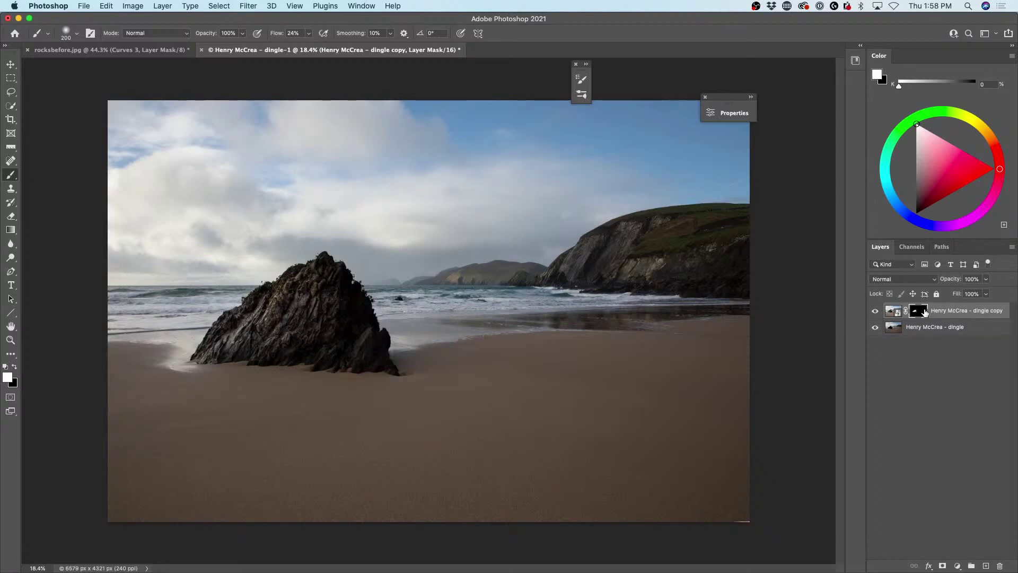
Step: Toggle the mask off and on to compare, then shrink the brush to 125 px
{"action": "left_click", "coordinate": [923, 312], "text": "shift"}
{"action": "left_click", "coordinate": [924, 312], "text": "shift"}
{"action": "key", "text": "bracketleft"}
{"action": "key", "text": "bracketleft"}
{"action": "key", "text": "bracketleft"}
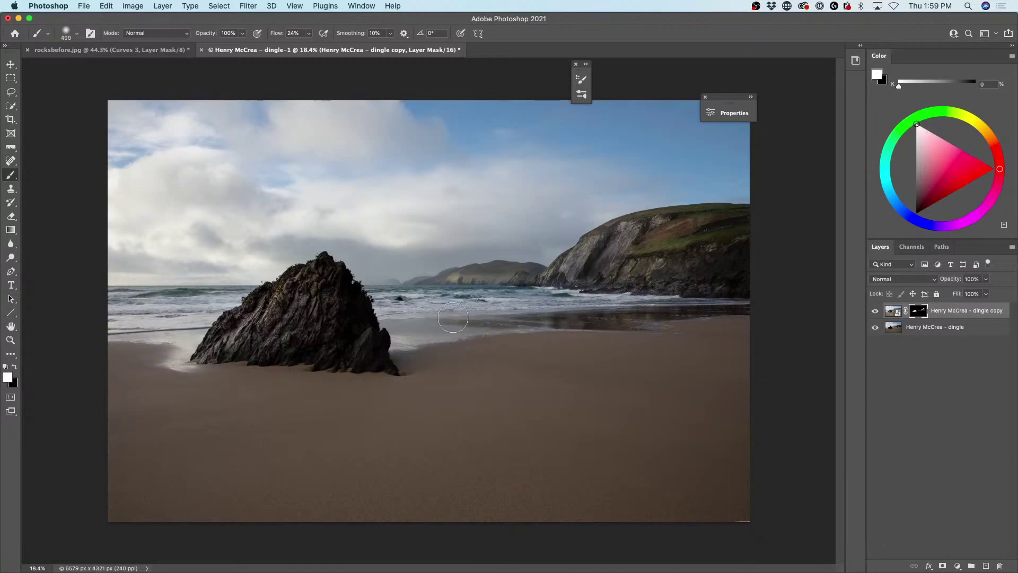
Step: Enlarge the brush to 500 px, then 900 px, for broad painting over sand and cliff edges
{"action": "key", "text": "bracketright"}
{"action": "key", "text": "bracketright"}
{"action": "key", "text": "bracketright"}
{"action": "key", "text": "bracketright"}
{"action": "key", "text": "bracketright"}
{"action": "key", "text": "bracketright"}
{"action": "key", "text": "bracketright"}
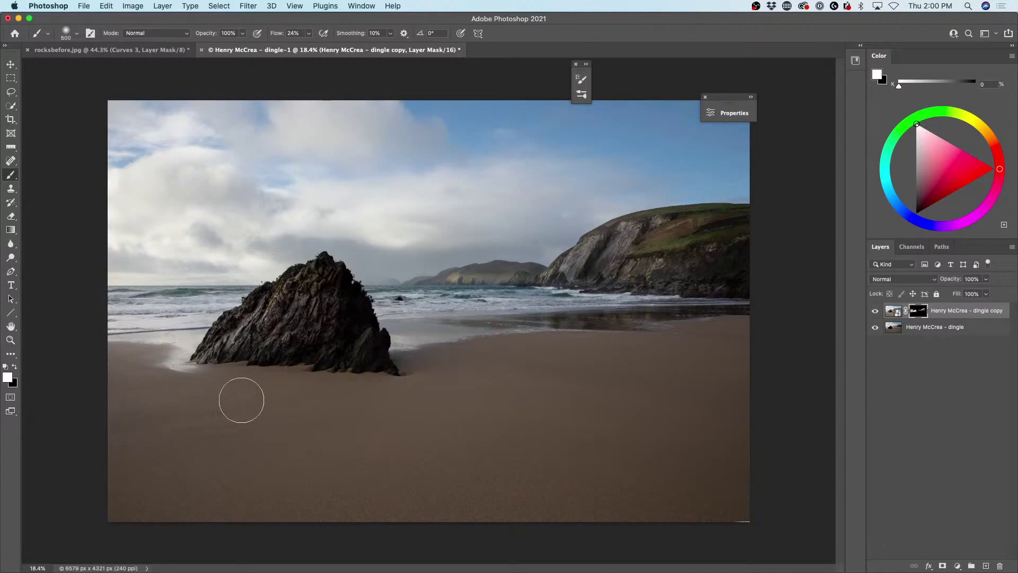
{"action": "key", "text": "bracketright"}
{"action": "key", "text": "bracketright"}
{"action": "key", "text": "bracketright"}
{"action": "key", "text": "bracketright"}
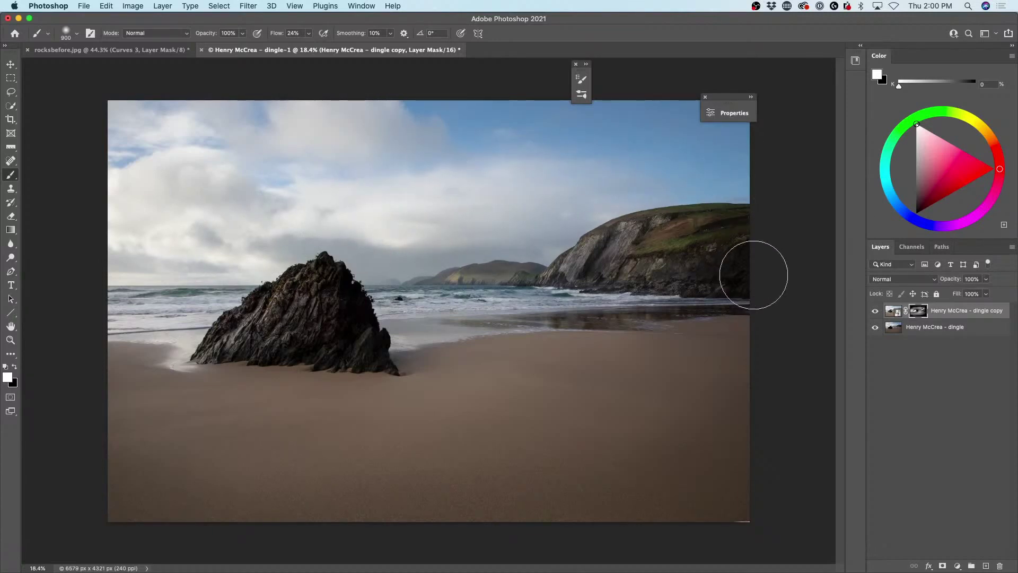
{"action": "left_click", "coordinate": [873, 313]}
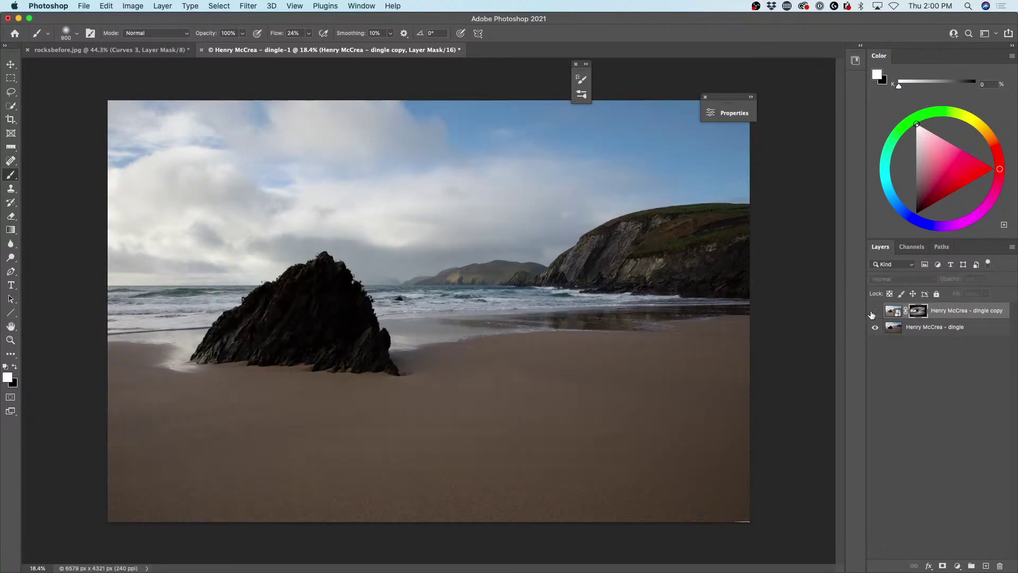
{"action": "left_click", "coordinate": [873, 313]}
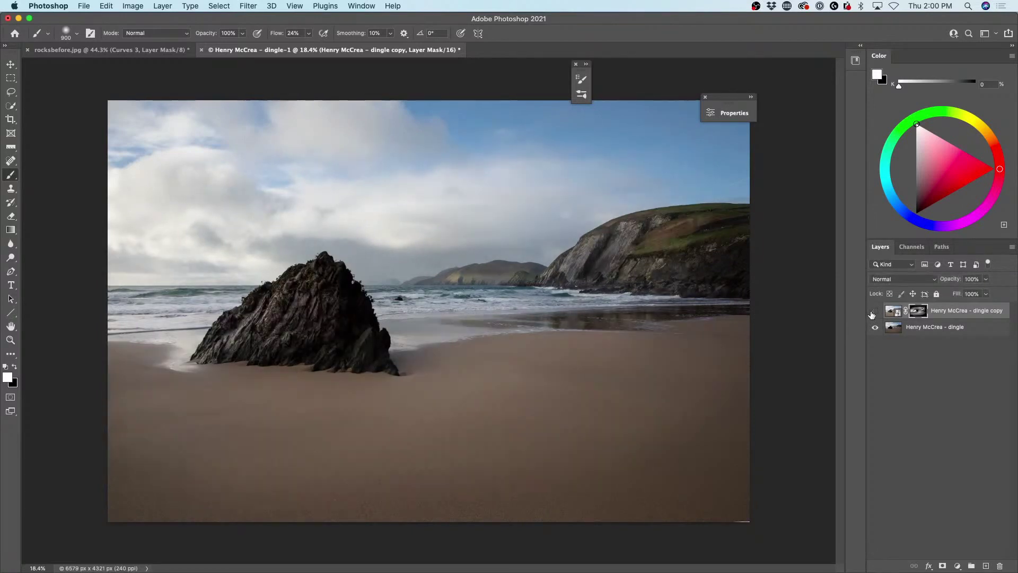
{"action": "left_click", "coordinate": [873, 312]}
{"action": "left_click", "coordinate": [874, 313]}
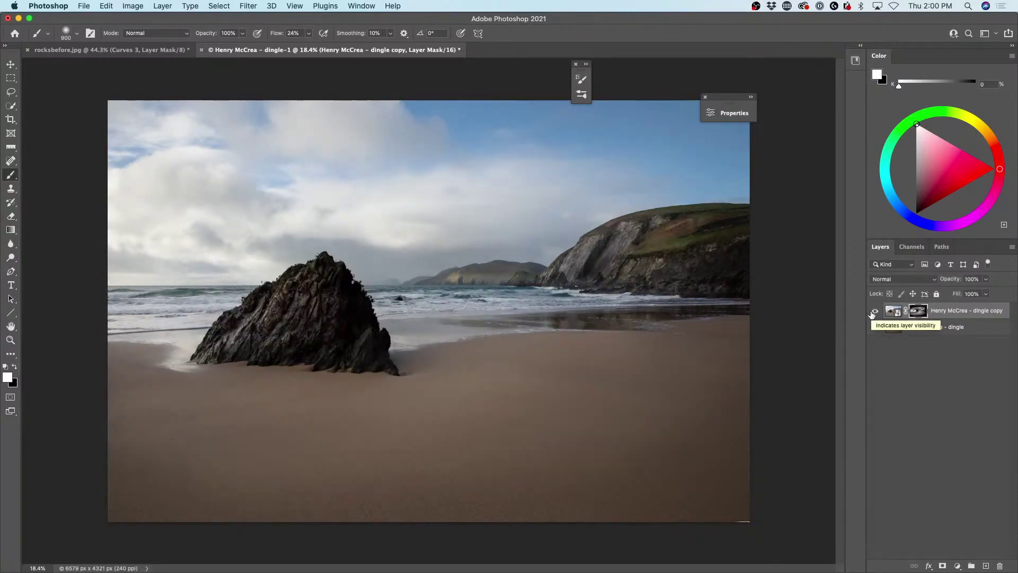